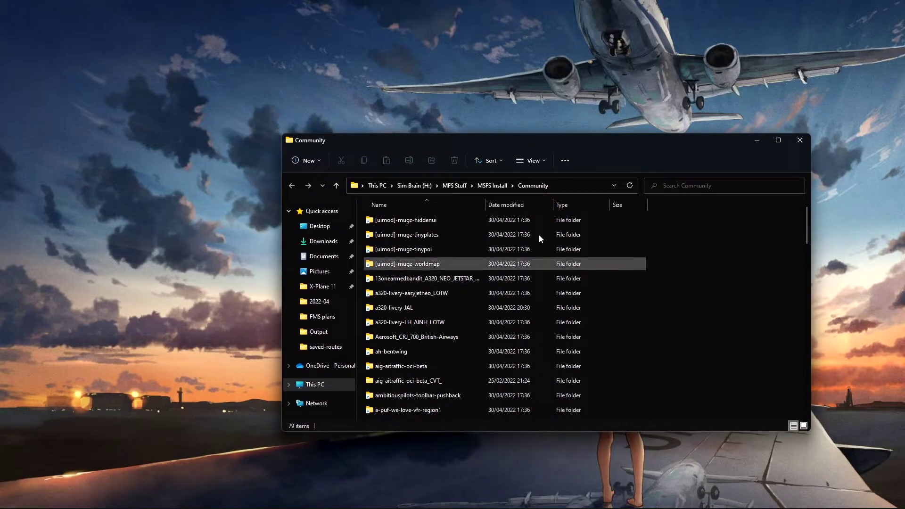
# - Scroll through the Community folder listing, then bring the MSFS Addons Linker window forward
pyautogui.scroll(-3, 623, 315)
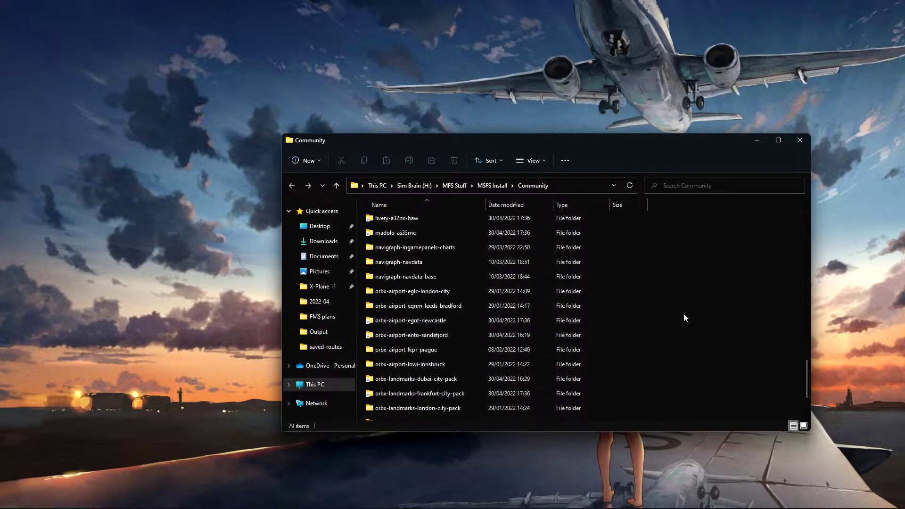
pyautogui.scroll(4, 683, 313)
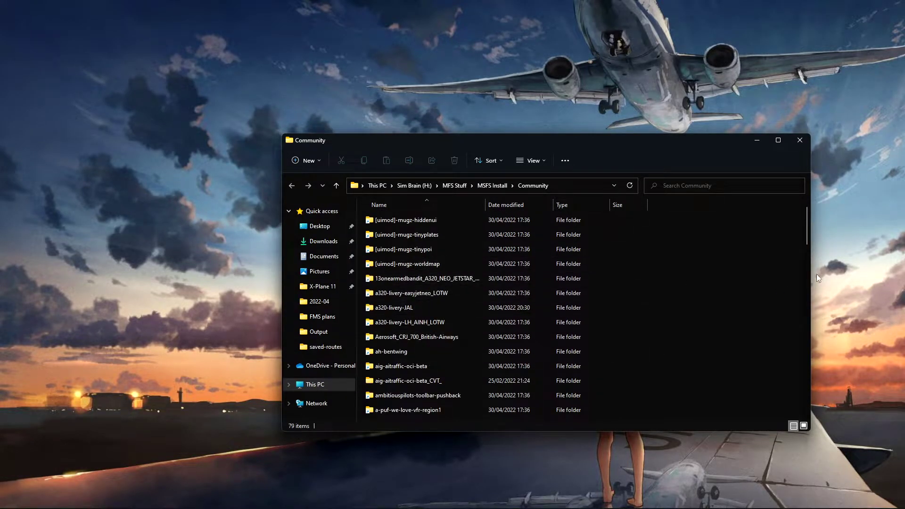
pyautogui.moveTo(807, 236); pyautogui.dragTo(796, 402)
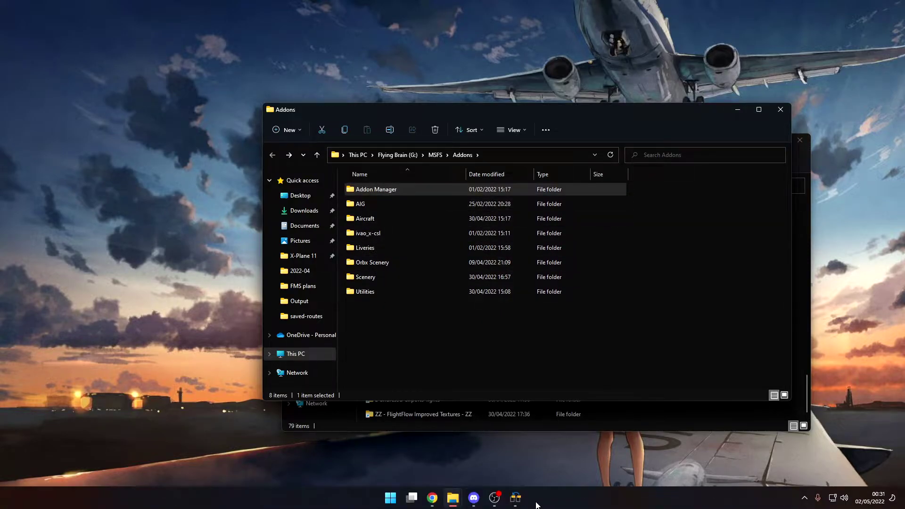
pyautogui.click(515, 503)
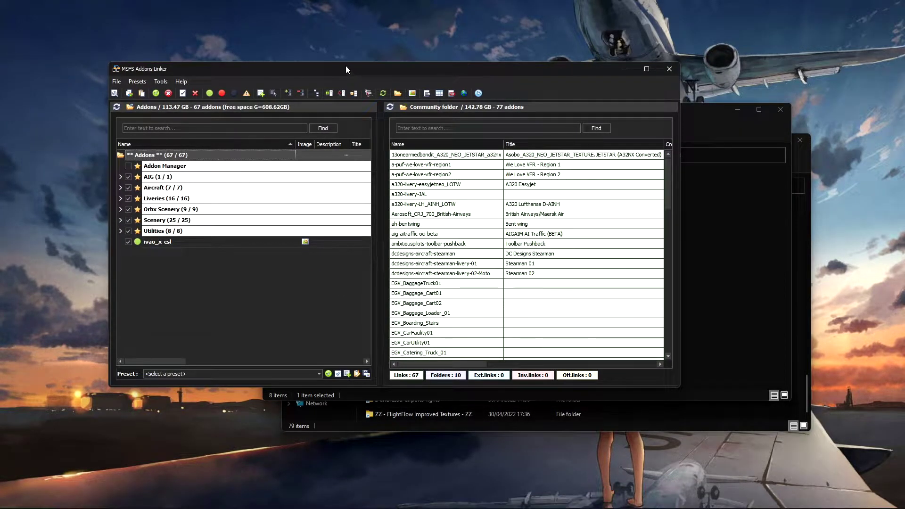
# - Move the linker window aside and briefly expand and collapse the AIG, Aircraft and Liveries groups
pyautogui.moveTo(346, 70); pyautogui.dragTo(467, 149)
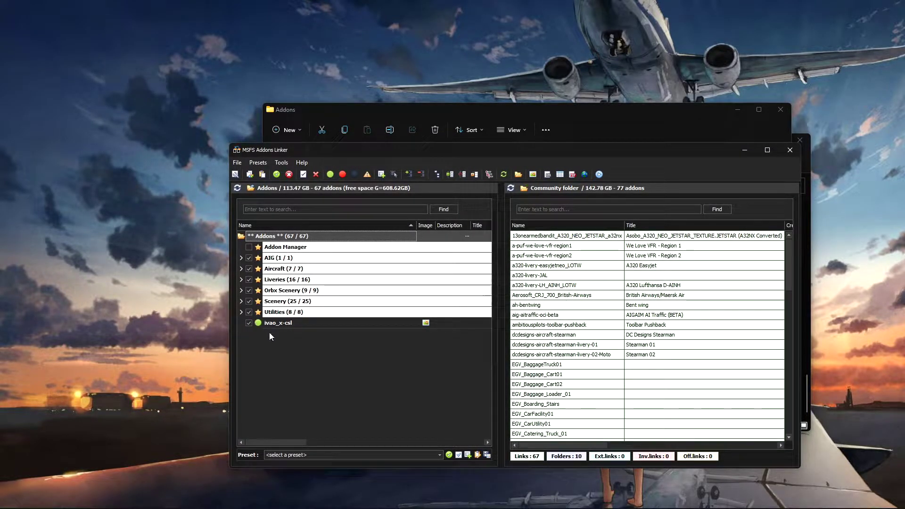
pyautogui.click(241, 258)
pyautogui.click(241, 258)
pyautogui.click(241, 269)
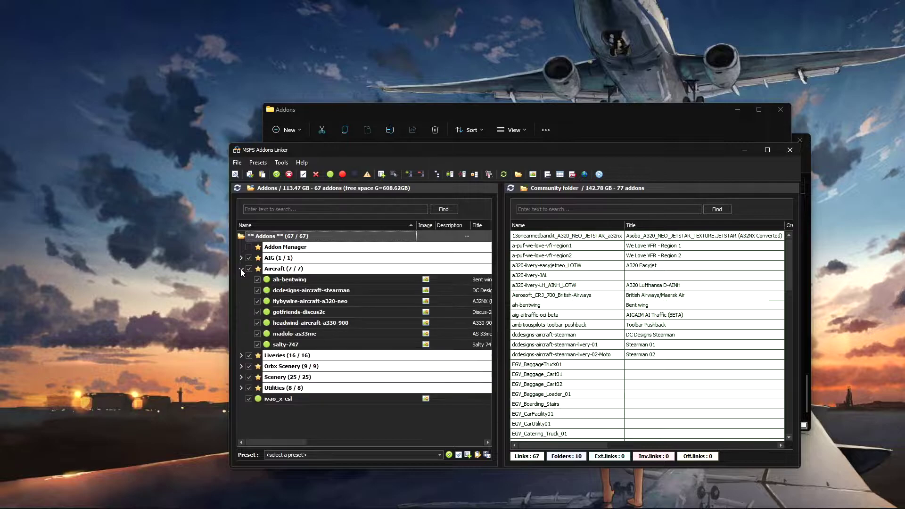
pyautogui.click(241, 268)
pyautogui.click(241, 279)
pyautogui.click(241, 280)
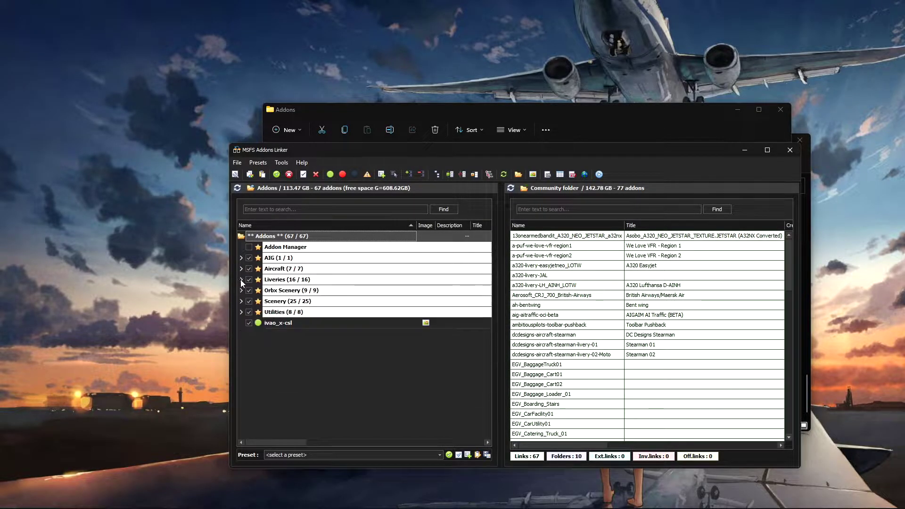
# - Expand Liveries and its FBWA320 group to review the 12 liveries, then collapse both
pyautogui.click(241, 280)
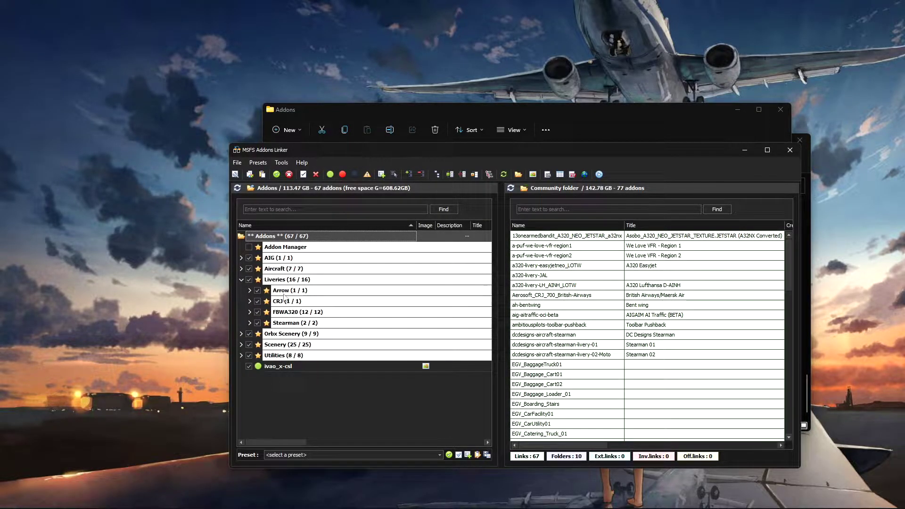
pyautogui.click(250, 312)
pyautogui.scroll(-2, 367, 372)
pyautogui.scroll(2, 367, 372)
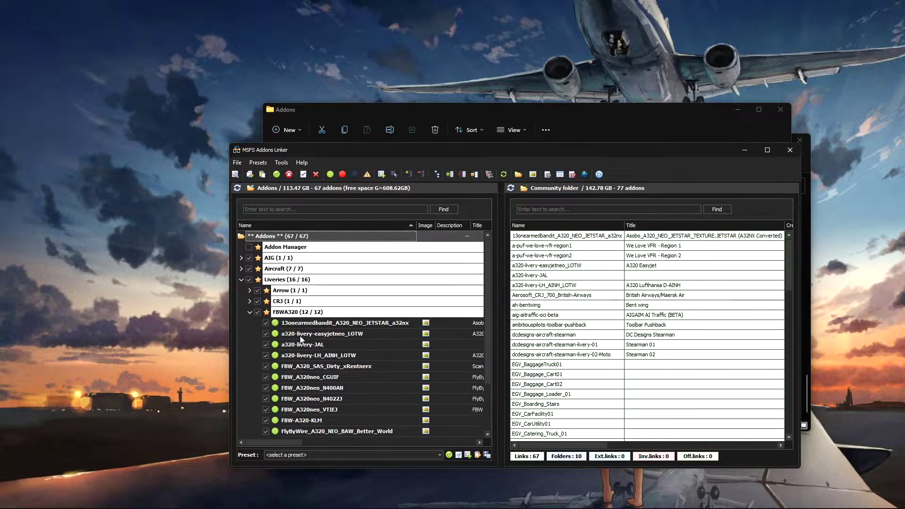
pyautogui.click(248, 312)
pyautogui.click(240, 280)
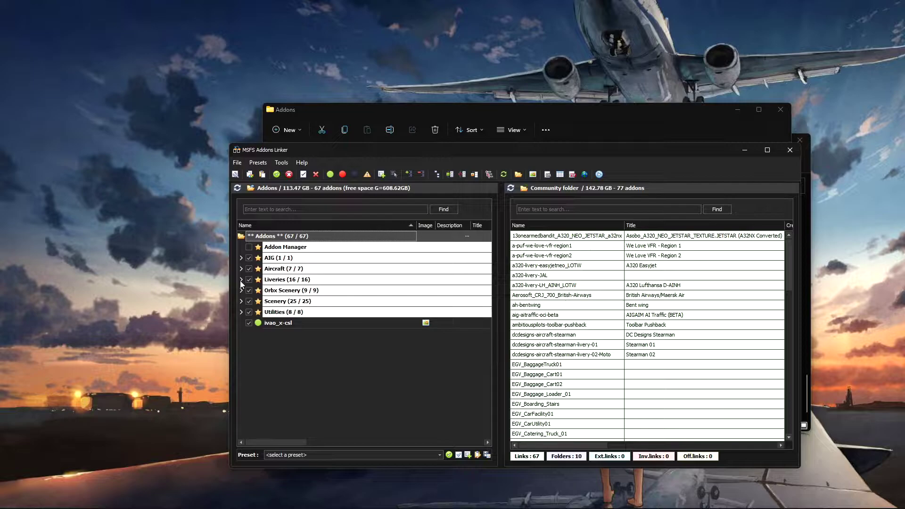
# - Disable all 67 addons, confirm, and check the Community folder now holds only 10 folders
pyautogui.click(289, 174)
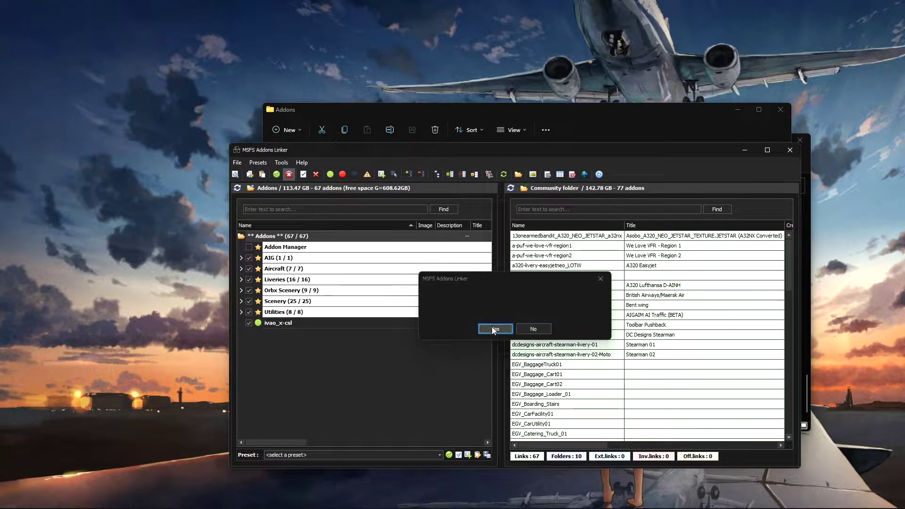
pyautogui.click(494, 329)
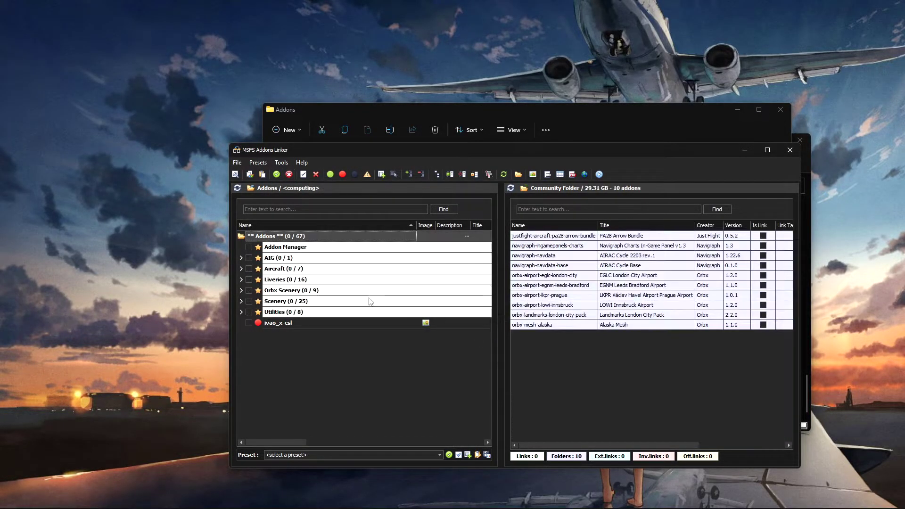
pyautogui.click(811, 213)
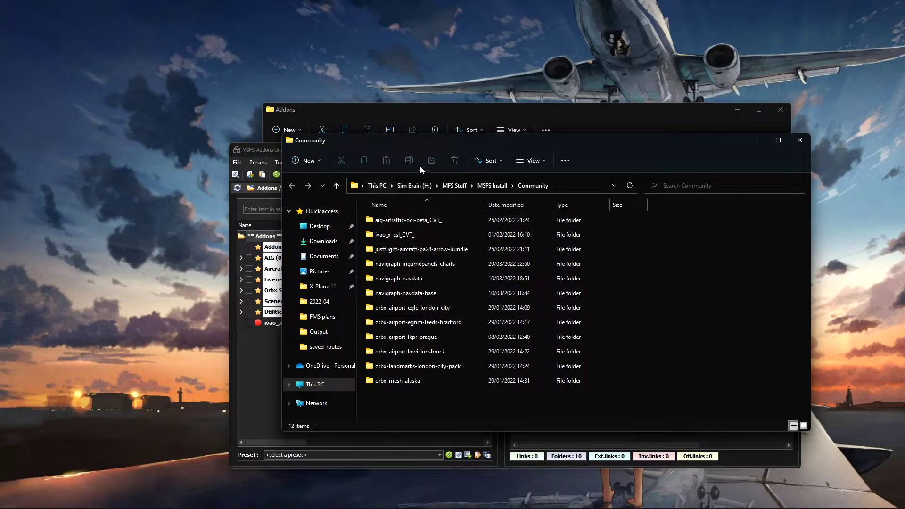
pyautogui.moveTo(420, 140); pyautogui.dragTo(490, 187)
pyautogui.click(404, 164)
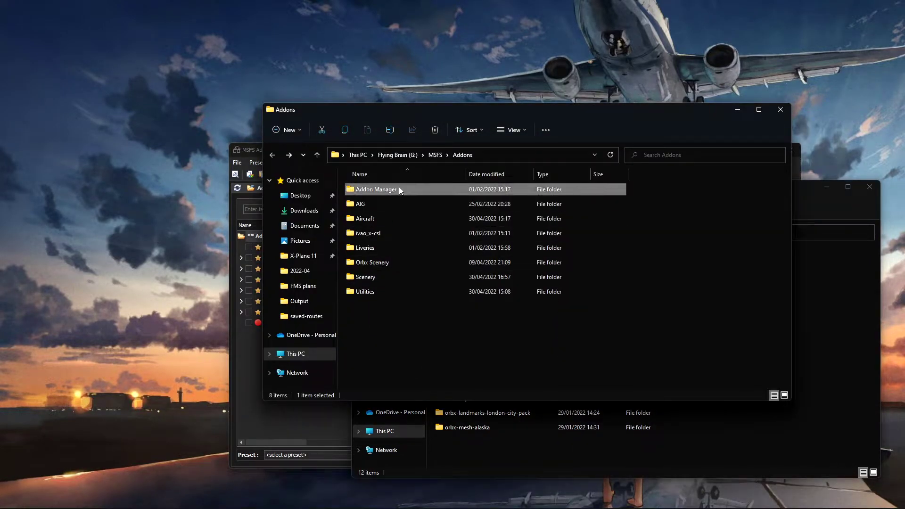
pyautogui.click(299, 409)
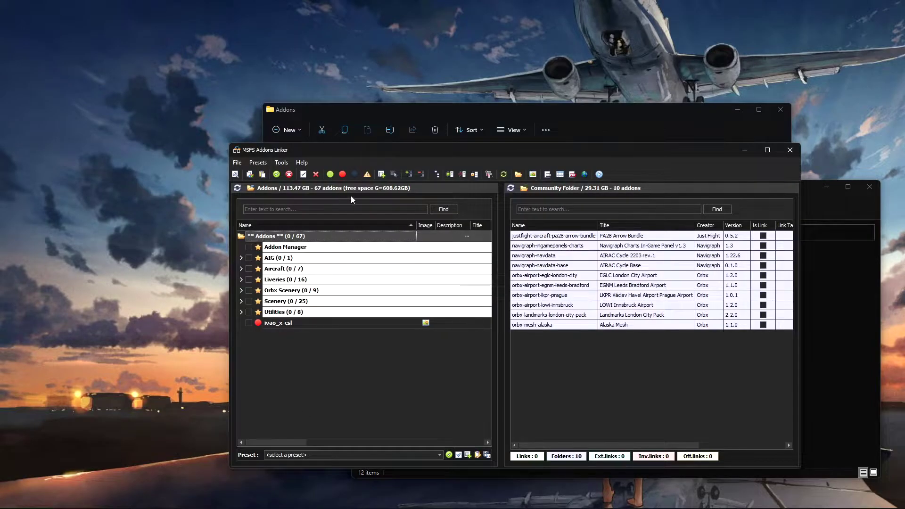
pyautogui.moveTo(592, 157); pyautogui.dragTo(412, 102)
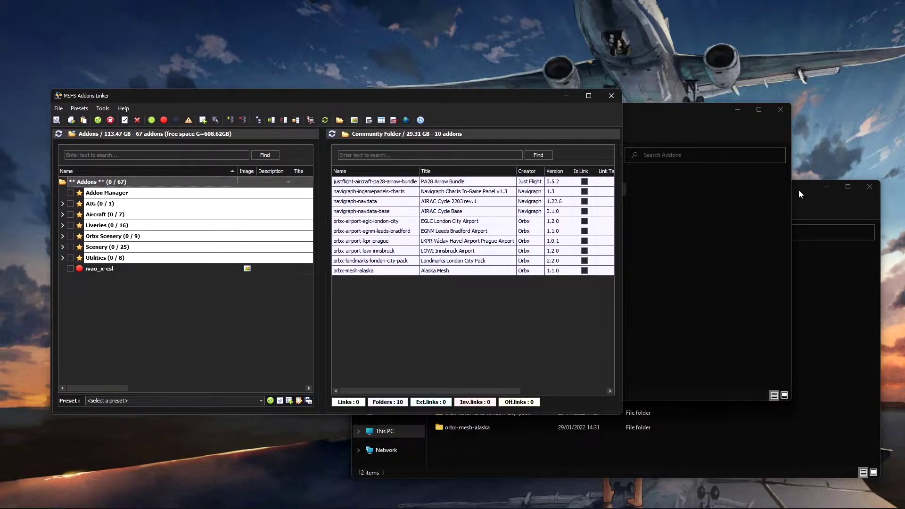
# - Re-enable all 67 addons with the Enable all addons button, confirming with Y
pyautogui.click(798, 190)
pyautogui.moveTo(582, 188); pyautogui.dragTo(839, 138)
pyautogui.moveTo(394, 97); pyautogui.dragTo(367, 88)
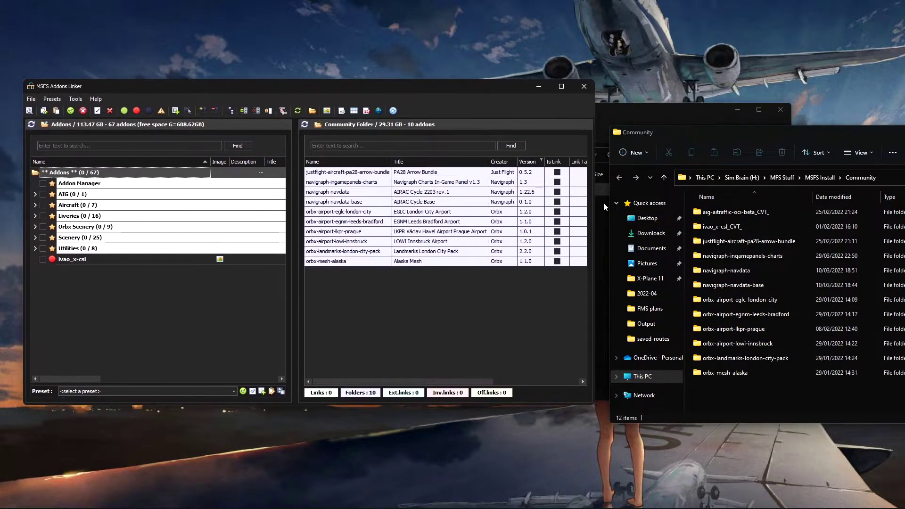
pyautogui.click(70, 111)
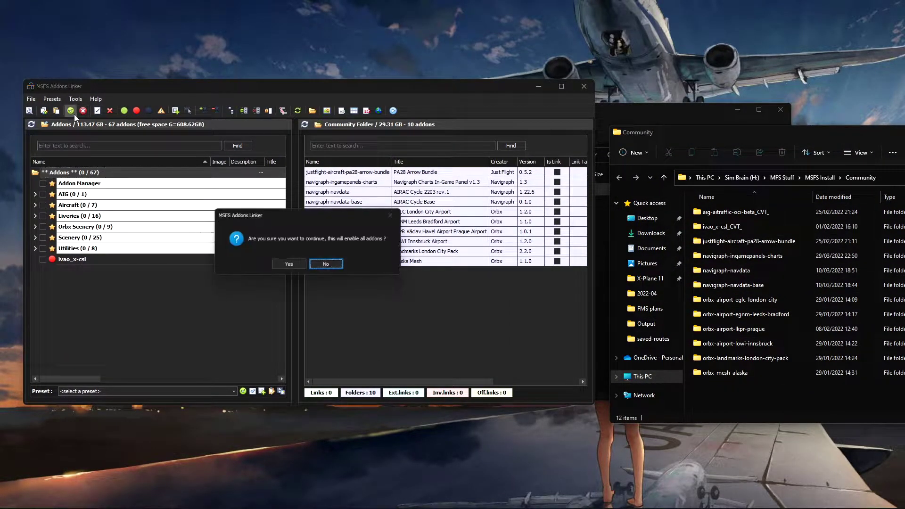
pyautogui.press('y')
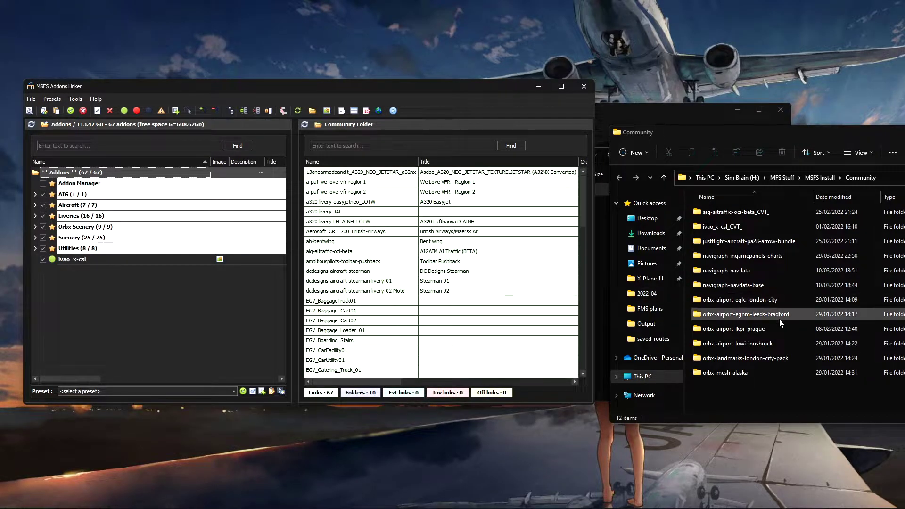
# - Check the Community folder and view the MSFS Addons Linker page on flightsim.to
pyautogui.moveTo(723, 134); pyautogui.dragTo(447, 116)
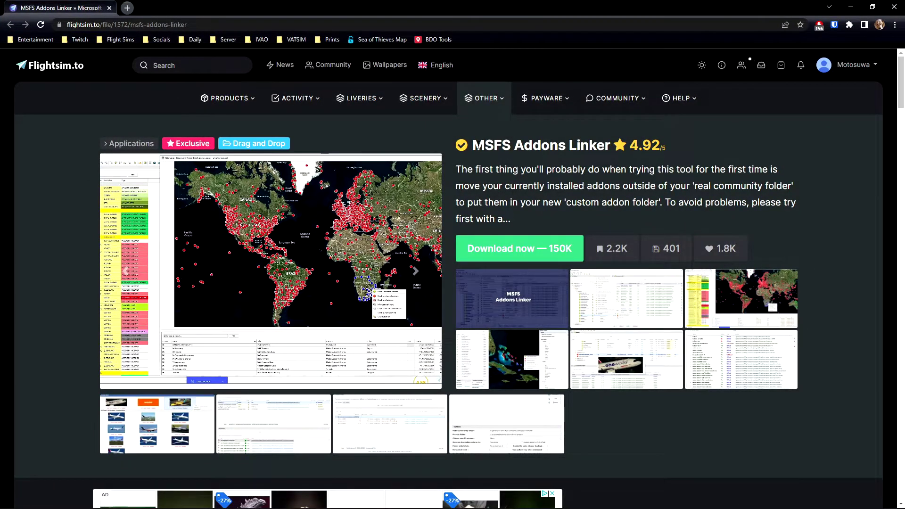
pyautogui.moveTo(478, 147); pyautogui.dragTo(614, 152)
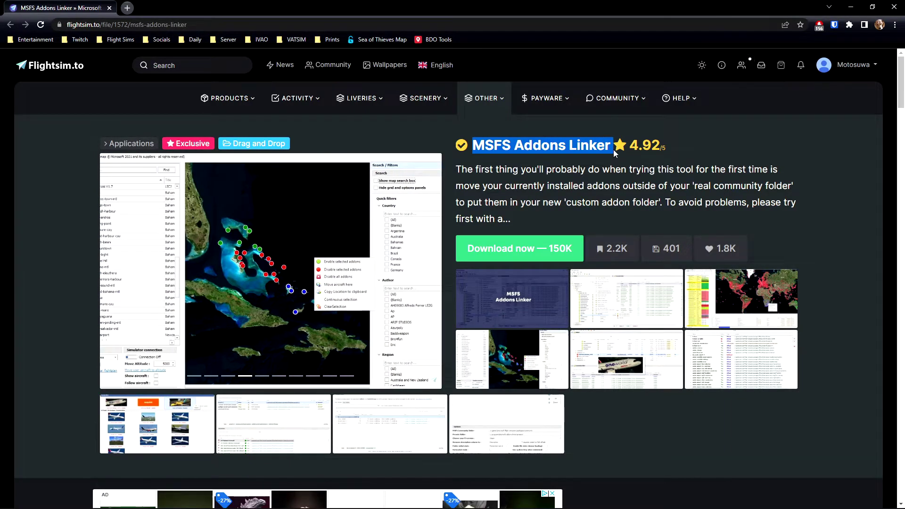
pyautogui.moveTo(525, 16); pyautogui.dragTo(491, 231)
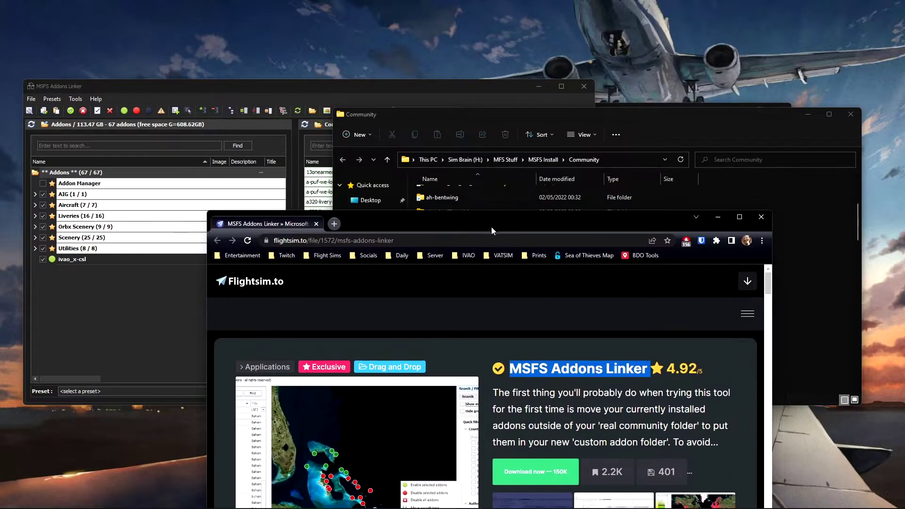
# - Open a new Explorer window at This PC and go to Flying Brain (G:) > MSFS > Addons
pyautogui.click(725, 217)
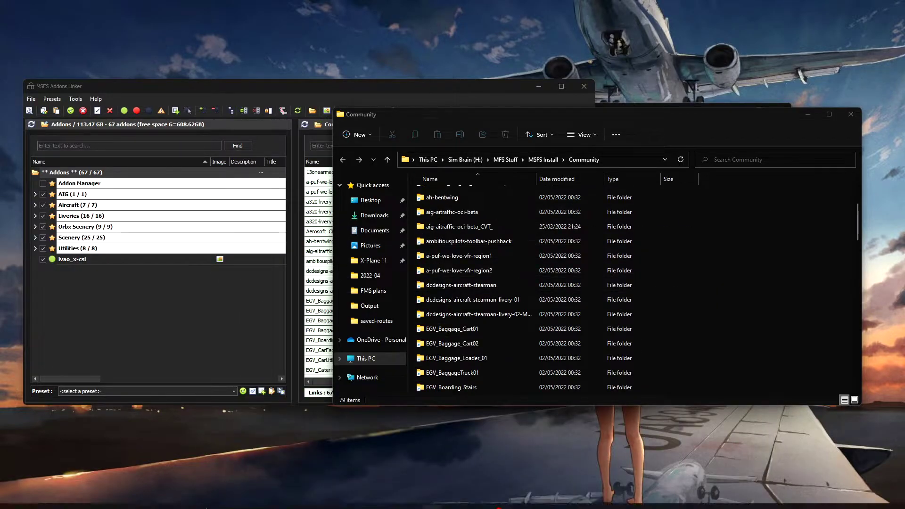
pyautogui.click(390, 497)
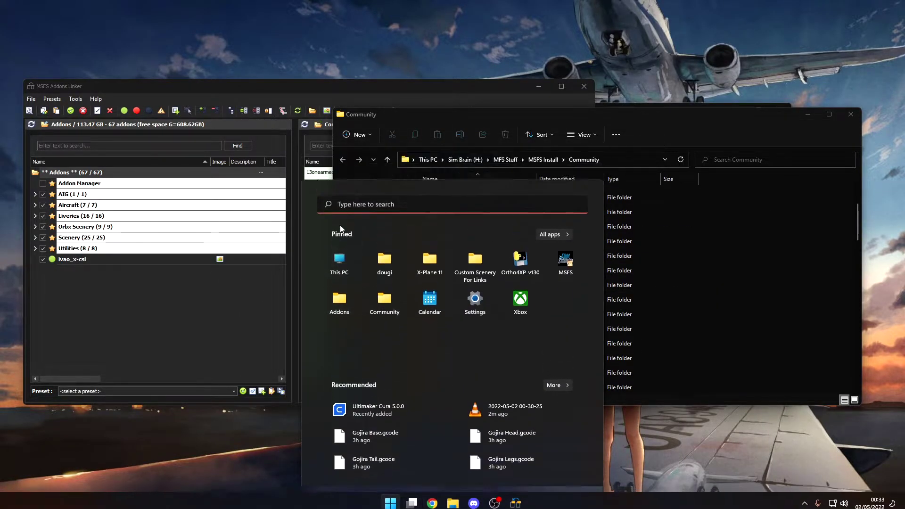
pyautogui.click(339, 260)
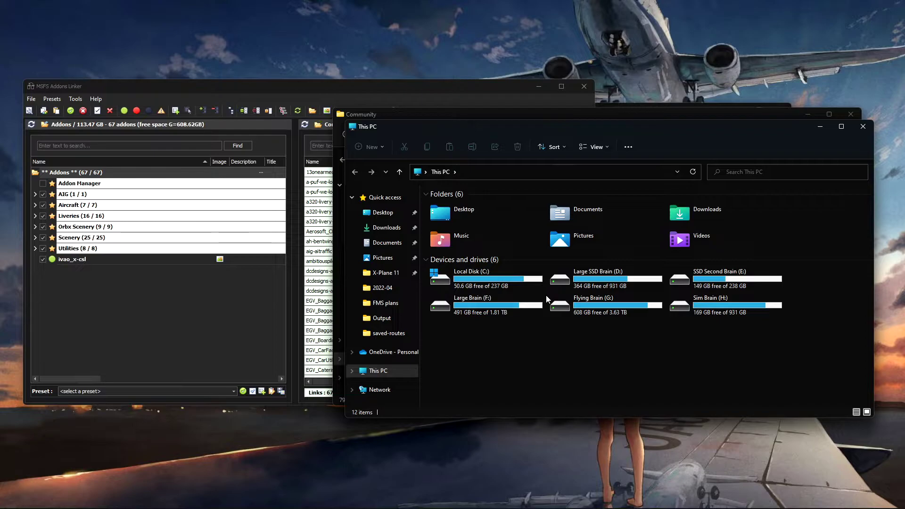
pyautogui.doubleClick(580, 305)
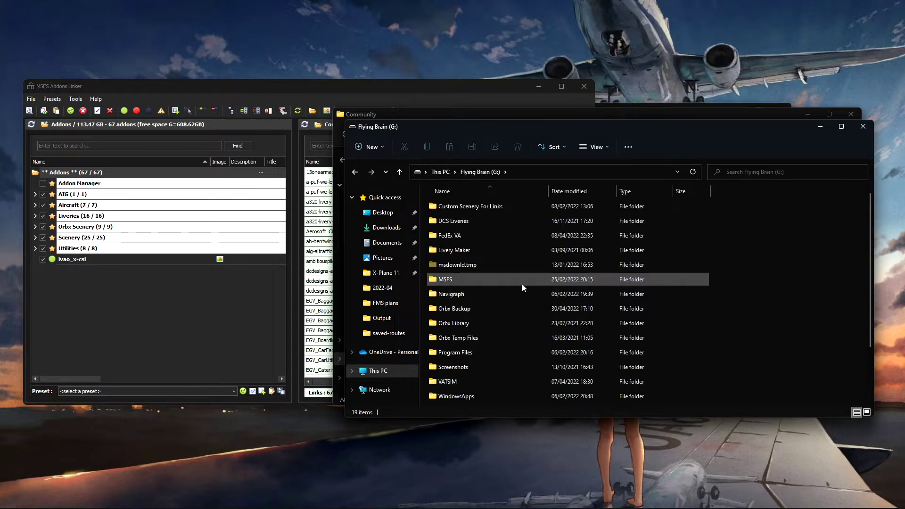
pyautogui.doubleClick(445, 239)
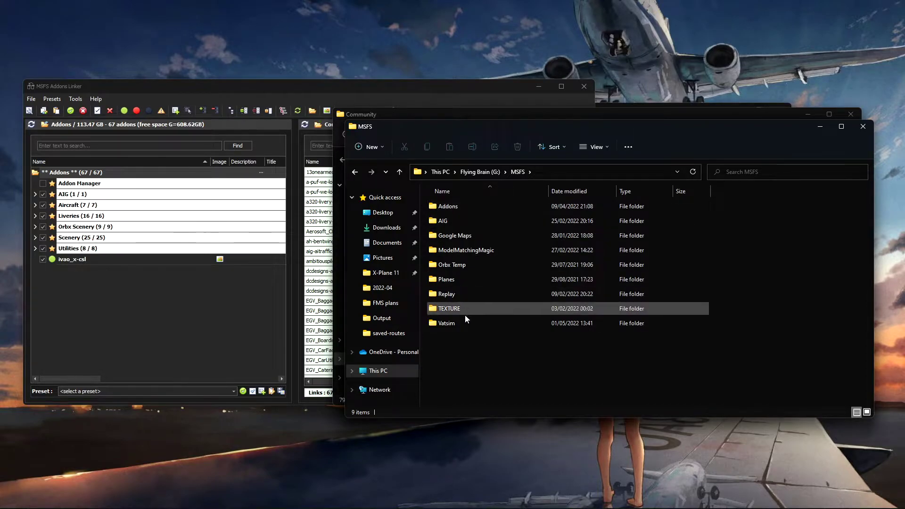
pyautogui.doubleClick(443, 211)
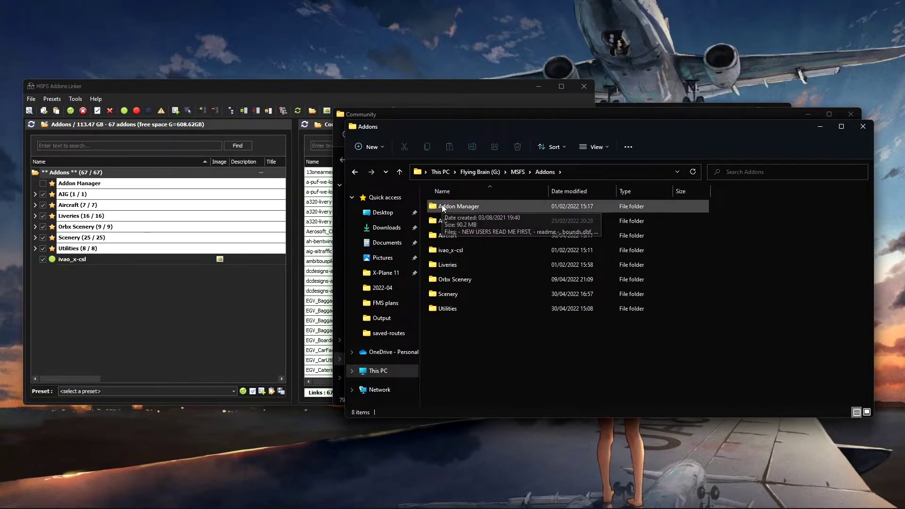
# - Look inside the Addon Manager folder at the MSFS_AddonsLinker application without running it
pyautogui.doubleClick(443, 208)
pyautogui.scroll(-5, 526, 259)
pyautogui.scroll(-3, 456, 257)
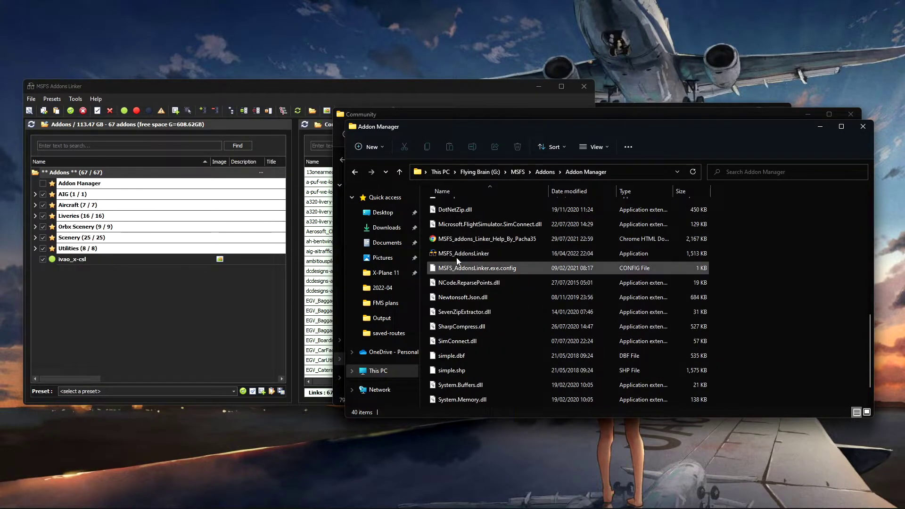
pyautogui.scroll(-1, 463, 262)
pyautogui.scroll(1, 456, 282)
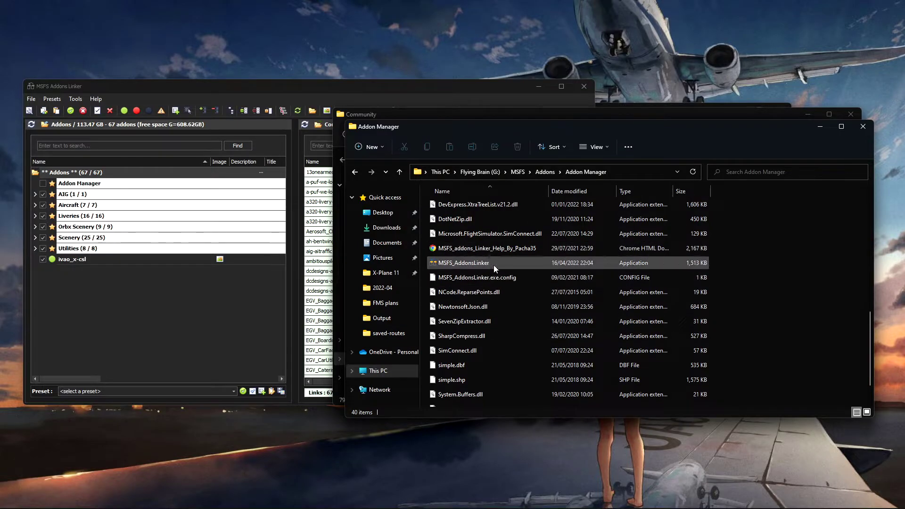
pyautogui.rightClick(470, 263)
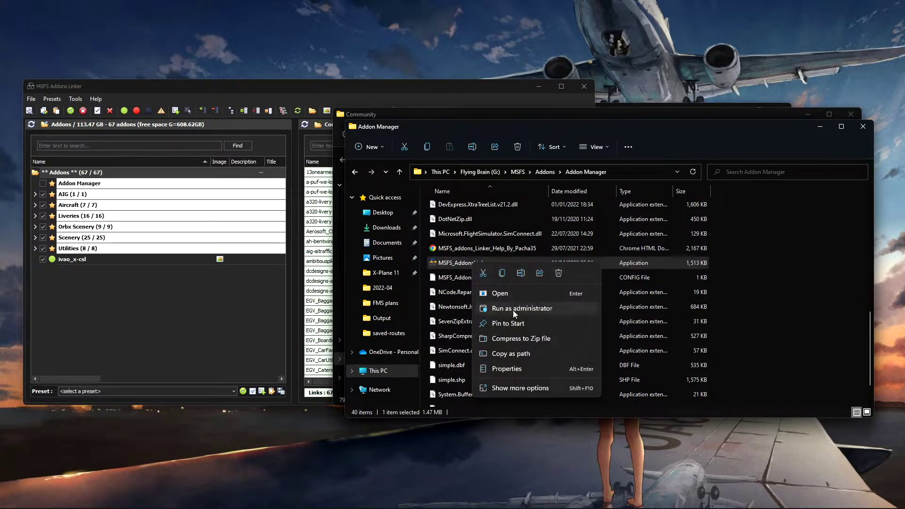
pyautogui.click(540, 309)
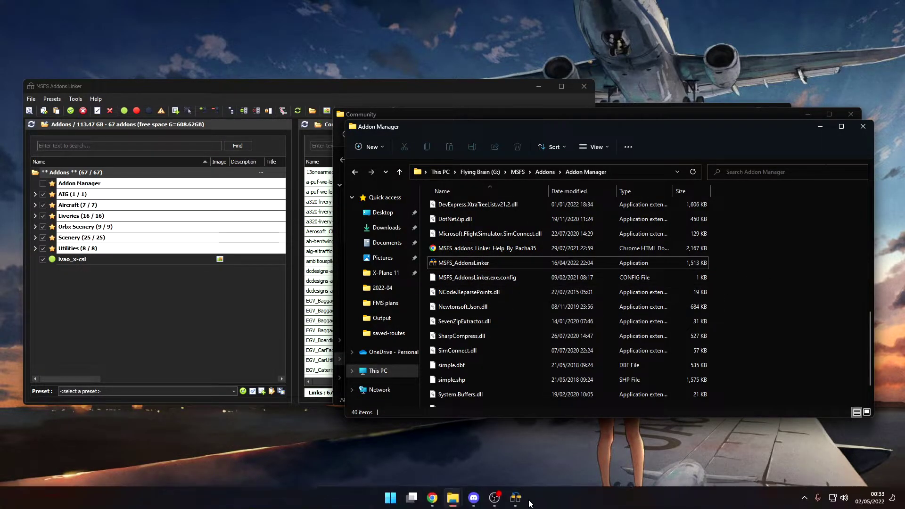
# - Arrange the Addons Linker, Community and Addons folder windows, ending with the Addons folder in front
pyautogui.click(214, 330)
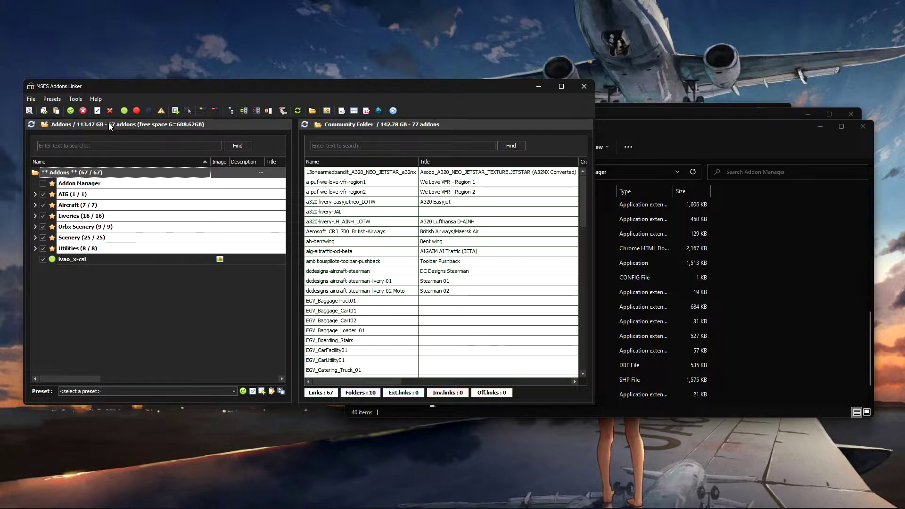
pyautogui.moveTo(467, 86); pyautogui.dragTo(561, 155)
pyautogui.click(473, 117)
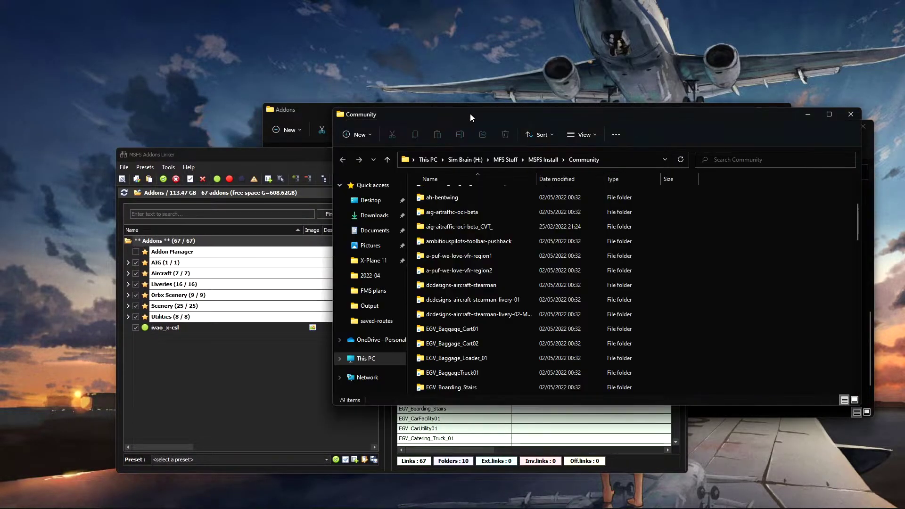
pyautogui.scroll(3, 610, 255)
pyautogui.scroll(-3, 610, 256)
pyautogui.scroll(-4, 610, 256)
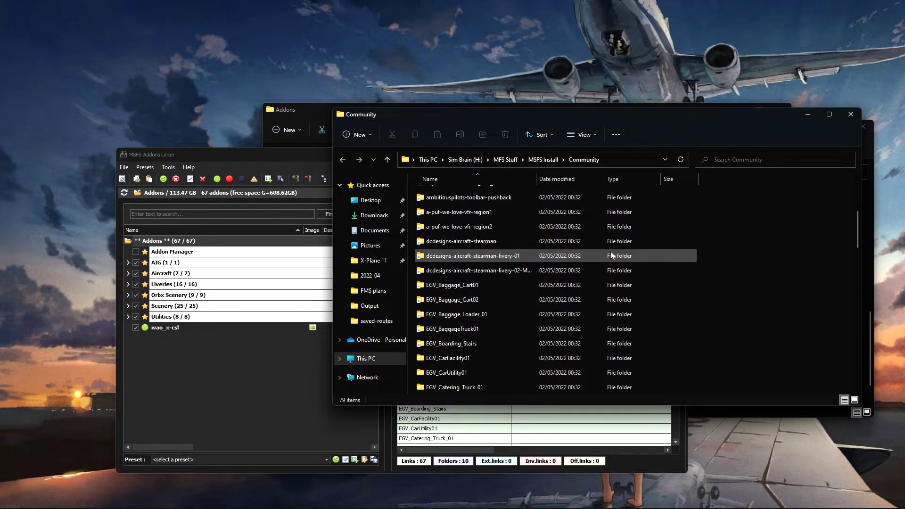
pyautogui.click(257, 158)
pyautogui.moveTo(256, 157); pyautogui.dragTo(255, 156)
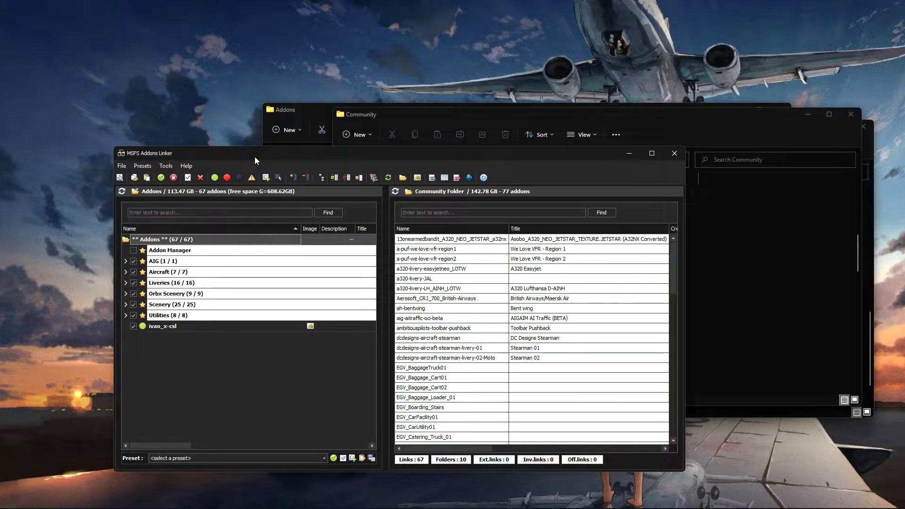
pyautogui.click(310, 112)
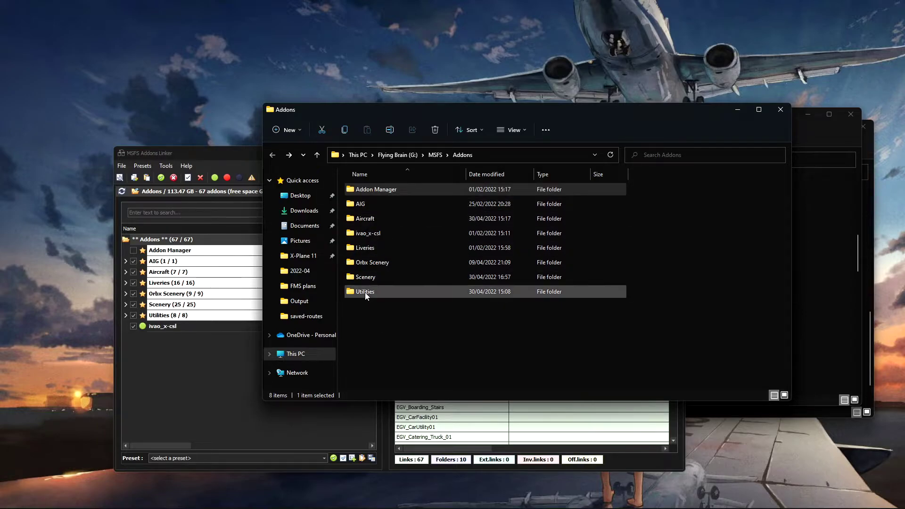
# - Peek into the Aircraft, Liveries, Orbx Scenery and Utilities folders, then open Scenery's 25 add-ons
pyautogui.doubleClick(366, 219)
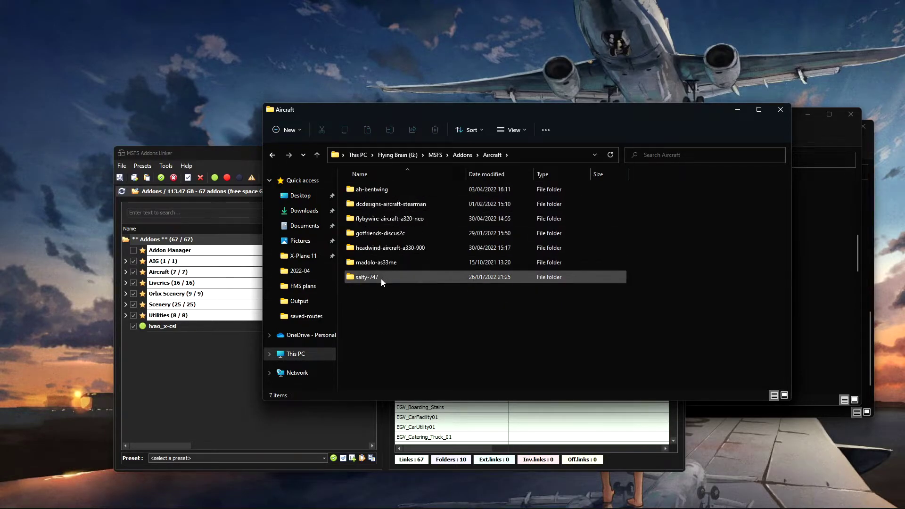
pyautogui.hotkey('alt', 'Left')
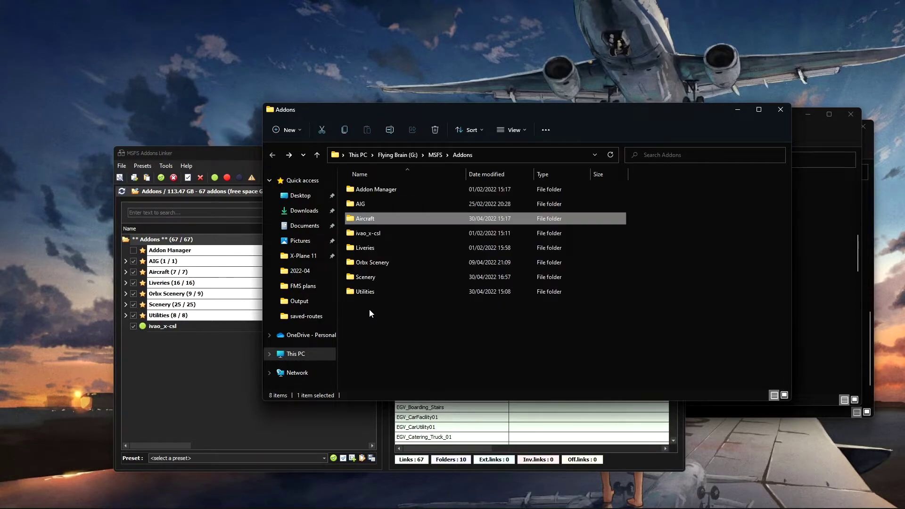
pyautogui.doubleClick(366, 247)
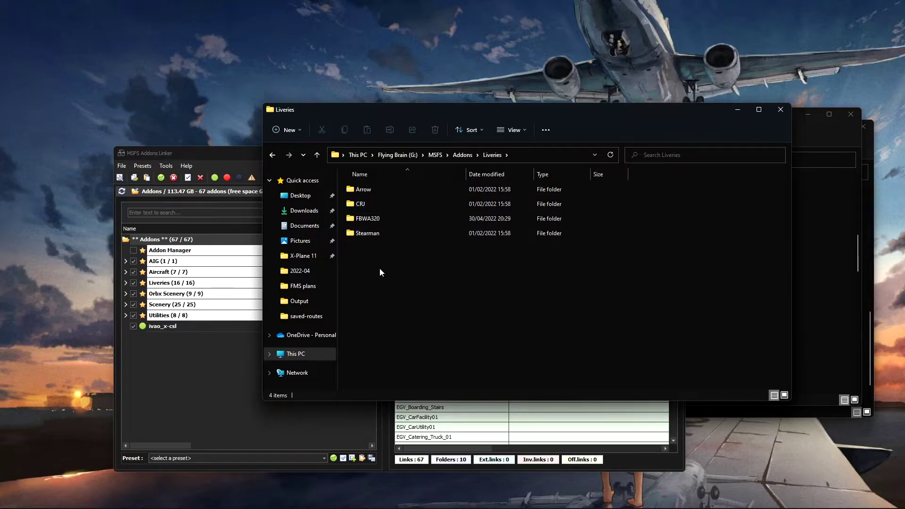
pyautogui.hotkey('alt', 'Left')
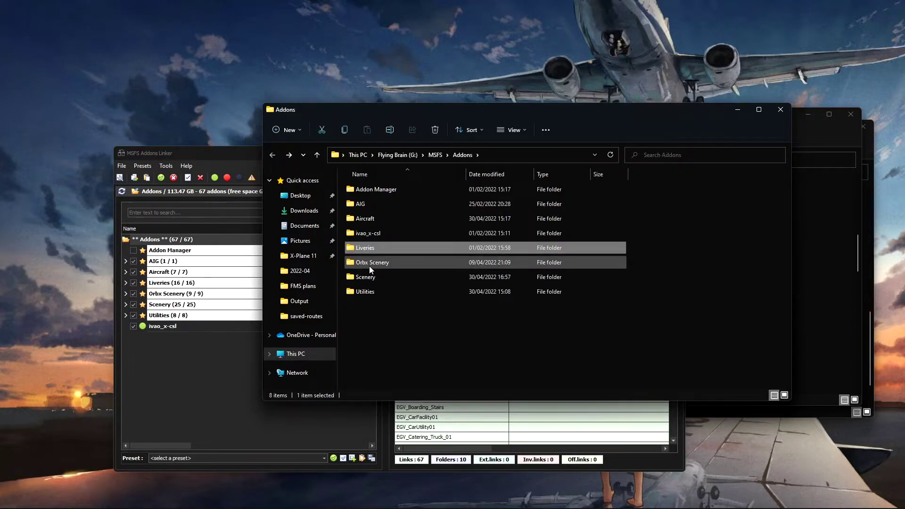
pyautogui.doubleClick(370, 267)
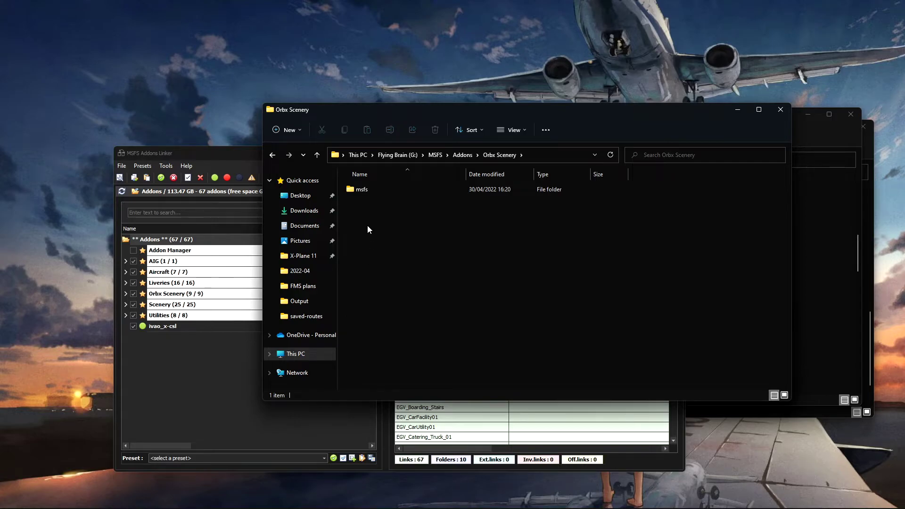
pyautogui.hotkey('alt', 'Left')
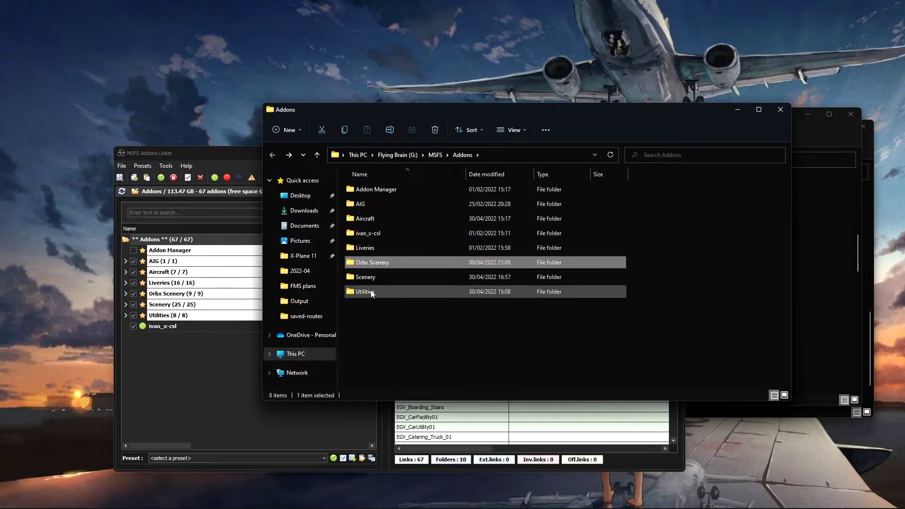
pyautogui.doubleClick(370, 292)
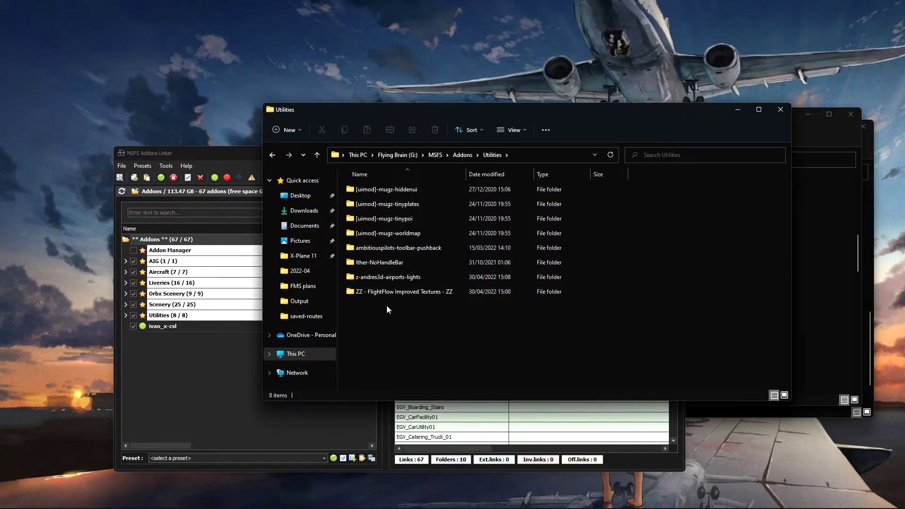
pyautogui.hotkey('alt', 'Left')
pyautogui.doubleClick(363, 277)
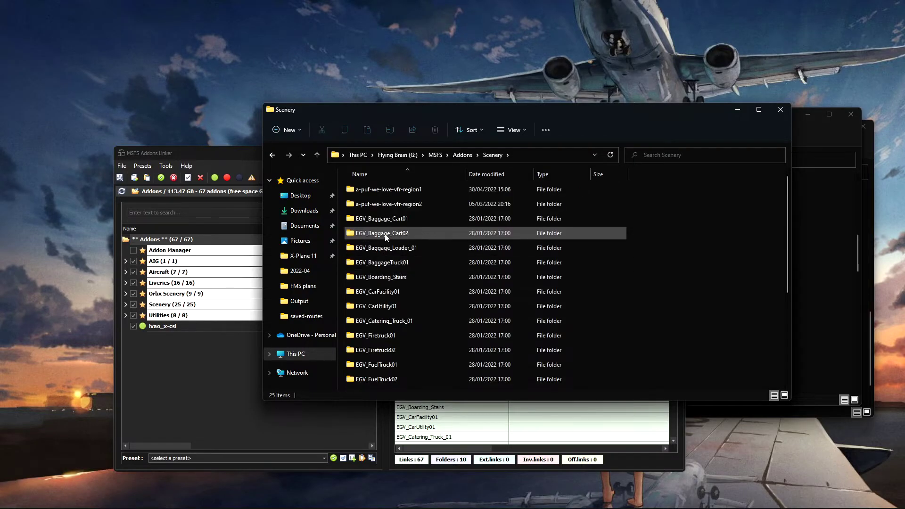
pyautogui.scroll(-3, 385, 236)
pyautogui.scroll(3, 386, 236)
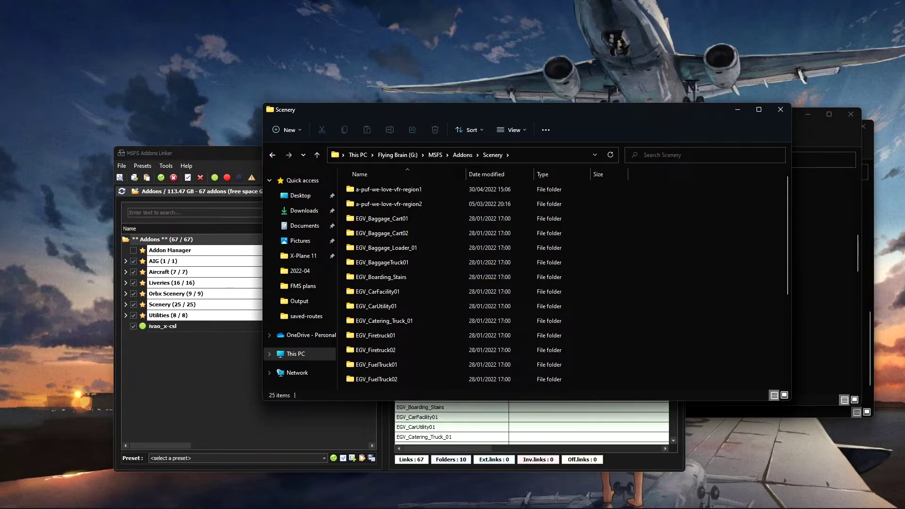
# - Switch to the MSFS Addon List page in Chrome and scroll through its categories
pyautogui.hotkey('alt', 'Tab')
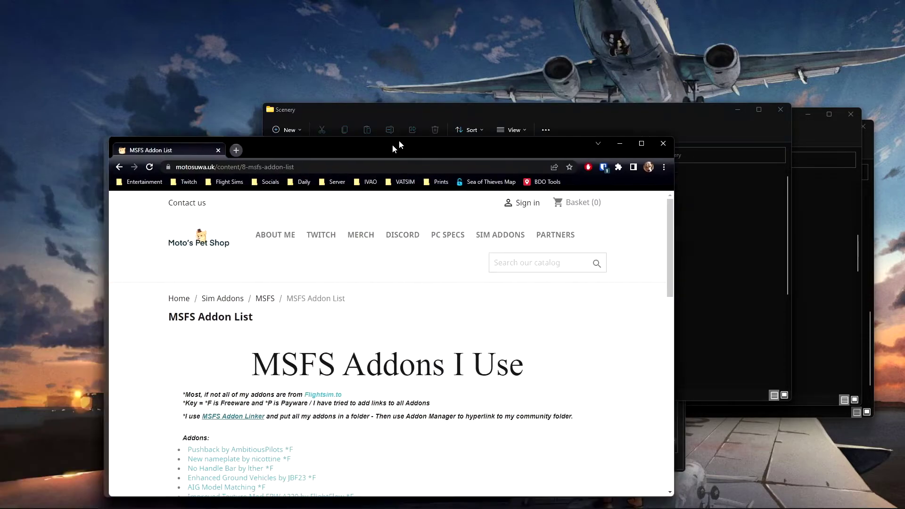
pyautogui.moveTo(399, 140); pyautogui.dragTo(469, 52)
pyautogui.scroll(-3, 336, 248)
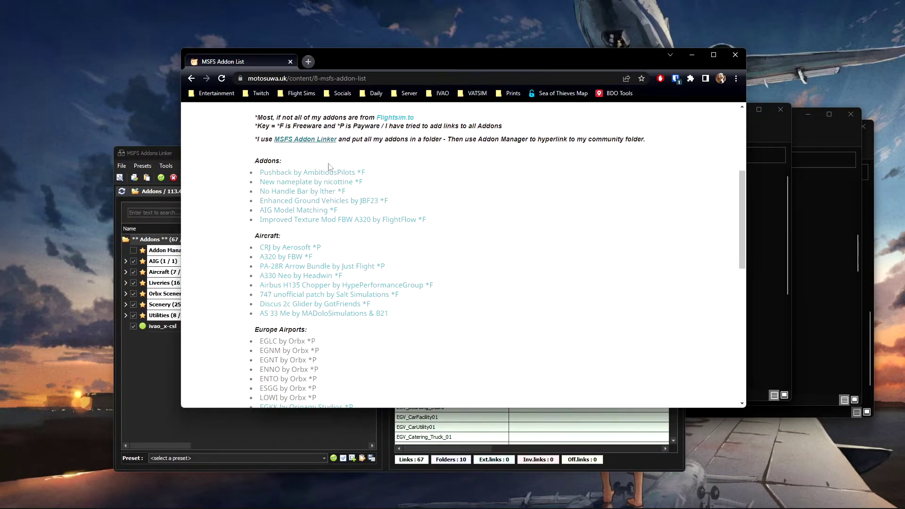
pyautogui.scroll(2, 329, 167)
pyautogui.scroll(-2, 290, 191)
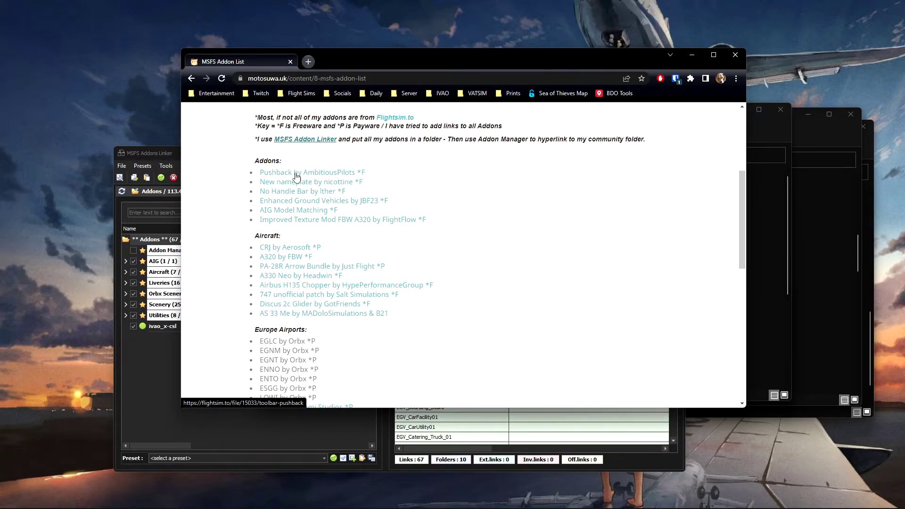
# - Visit the Toolbar Pushback page, return, and scroll the list down to Australia & Oceania scenery
pyautogui.click(297, 177)
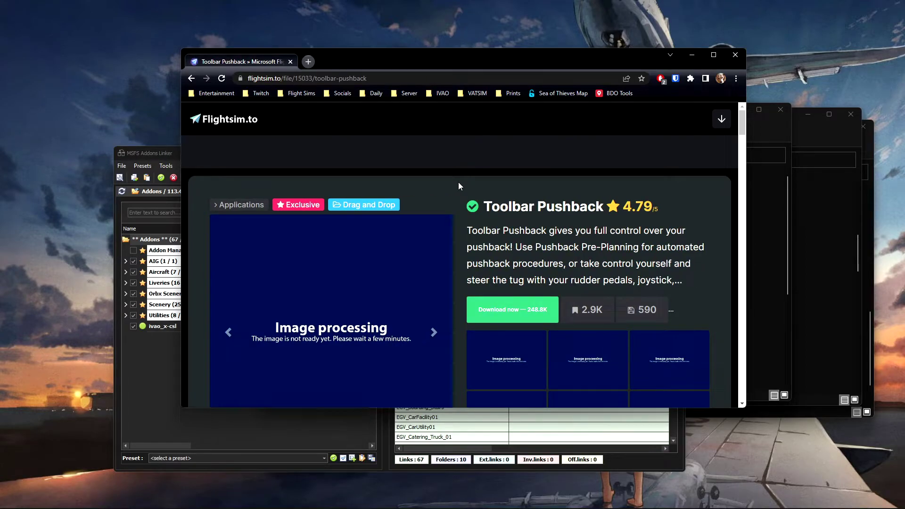
pyautogui.hotkey('alt', 'Left')
pyautogui.scroll(-2, 389, 248)
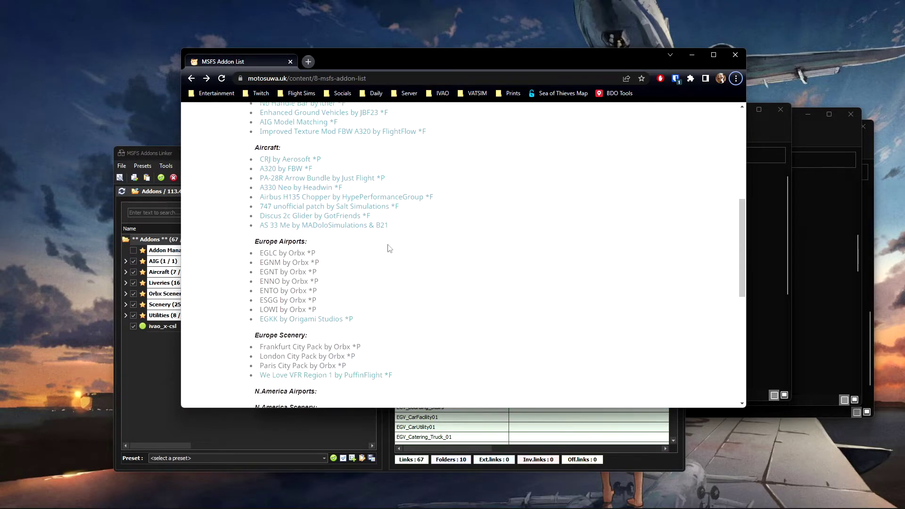
pyautogui.moveTo(272, 258); pyautogui.dragTo(321, 295)
pyautogui.click(320, 293)
pyautogui.scroll(-2, 321, 273)
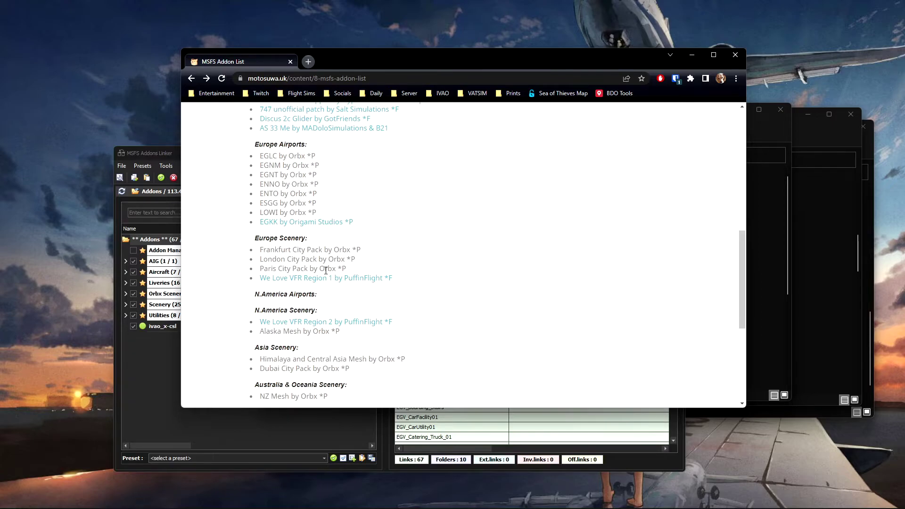
pyautogui.scroll(-1, 326, 270)
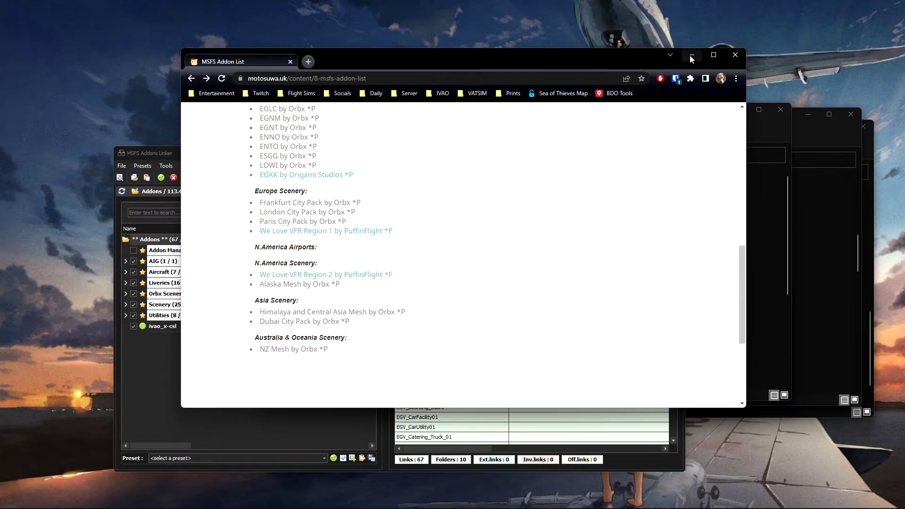
# - Minimize Chrome, move the linker top-left, check the Scenery and Community folders, then return to the linker
pyautogui.click(692, 55)
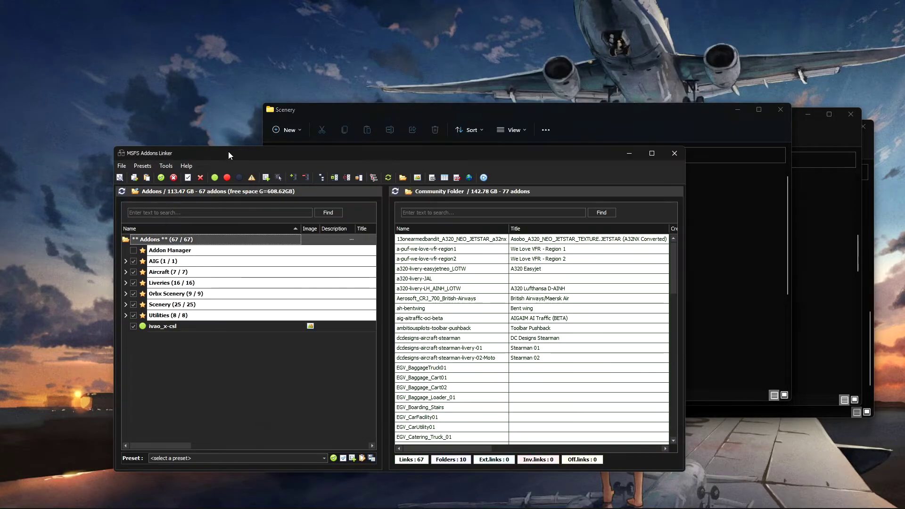
pyautogui.moveTo(228, 151); pyautogui.dragTo(143, 42)
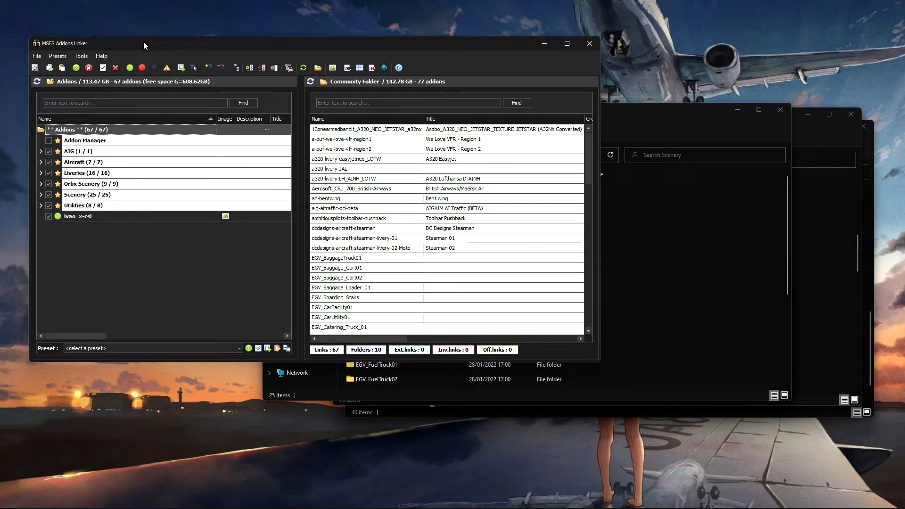
pyautogui.click(683, 107)
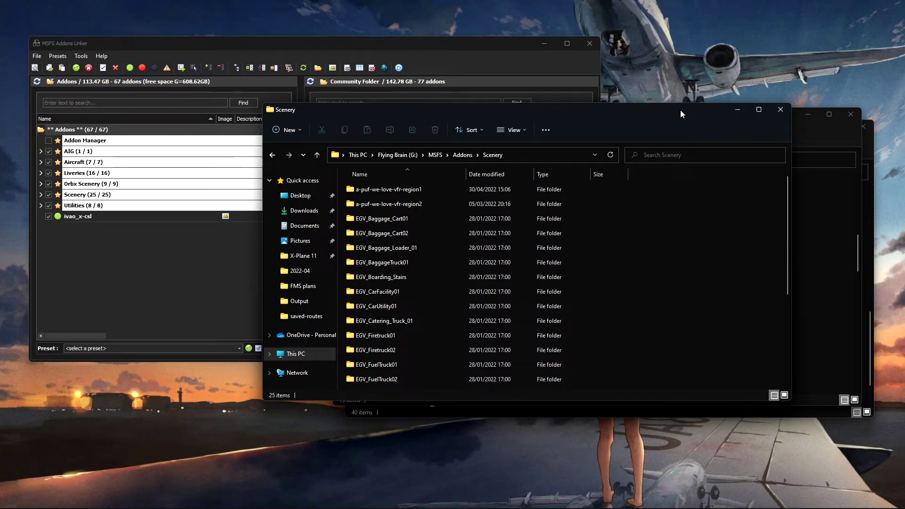
pyautogui.click(681, 132)
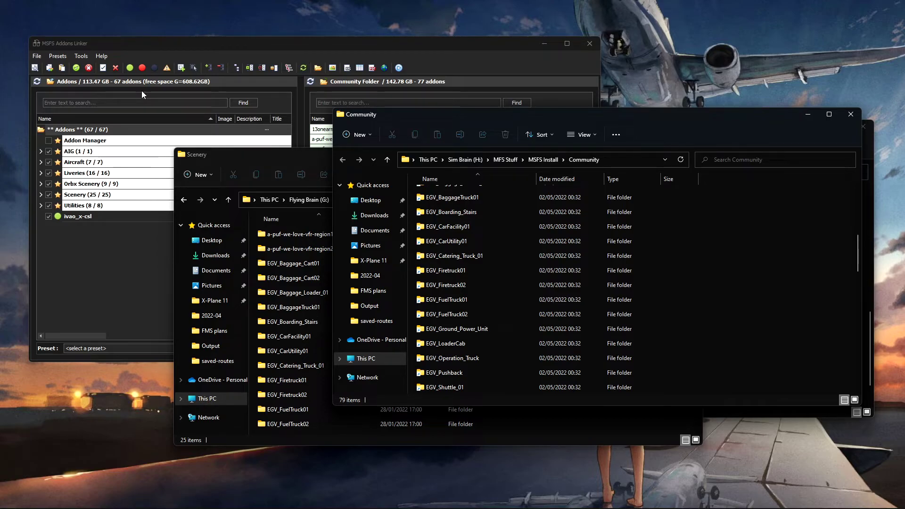
pyautogui.scroll(-1, 608, 249)
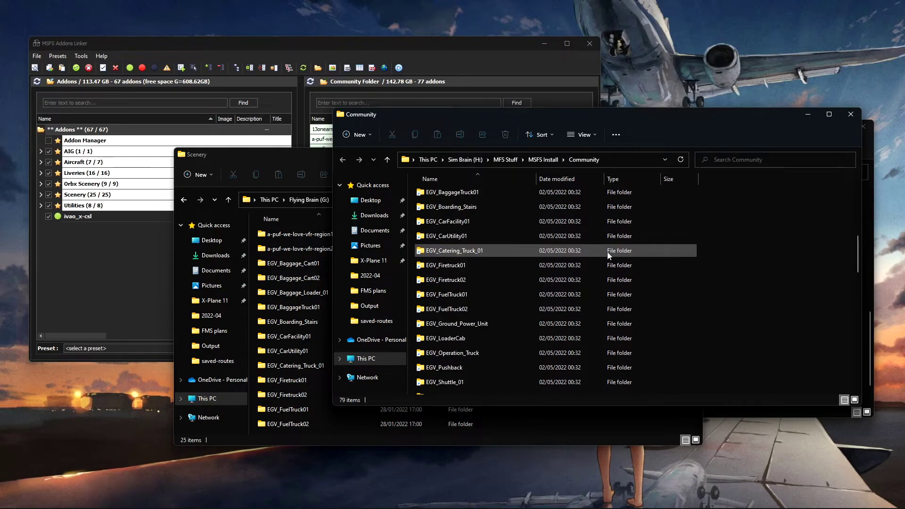
pyautogui.click(156, 48)
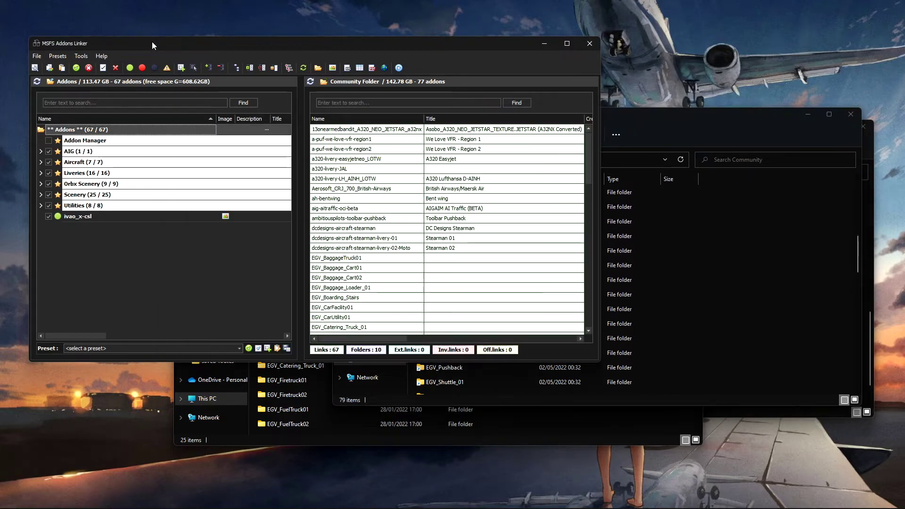
pyautogui.click(88, 69)
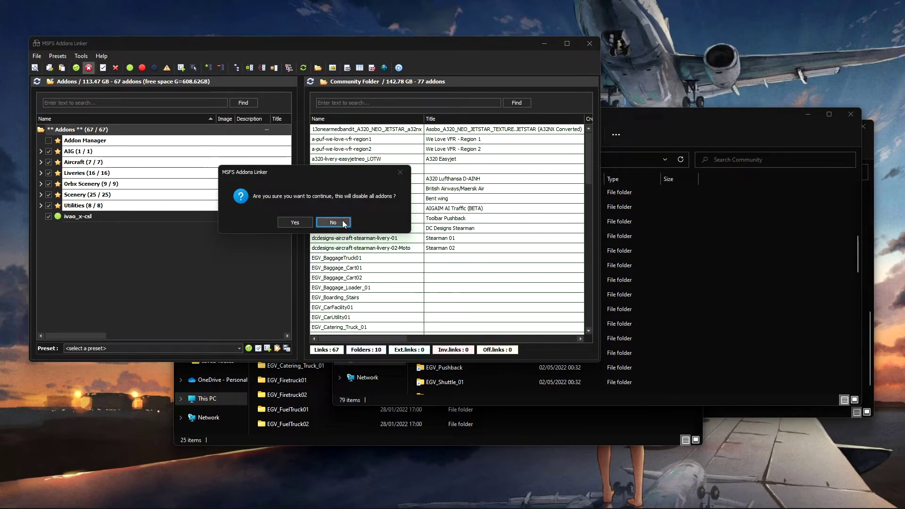
pyautogui.click(333, 222)
pyautogui.click(767, 268)
pyautogui.scroll(-5, 555, 262)
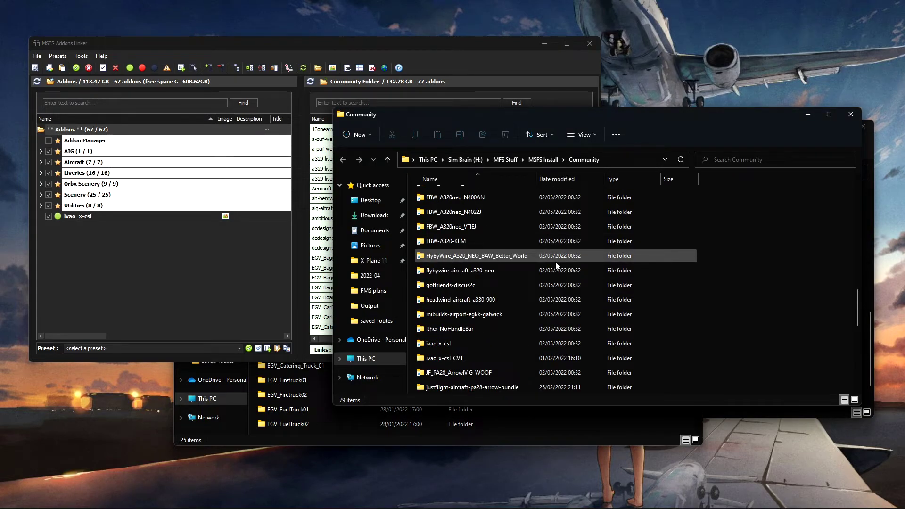
pyautogui.click(439, 100)
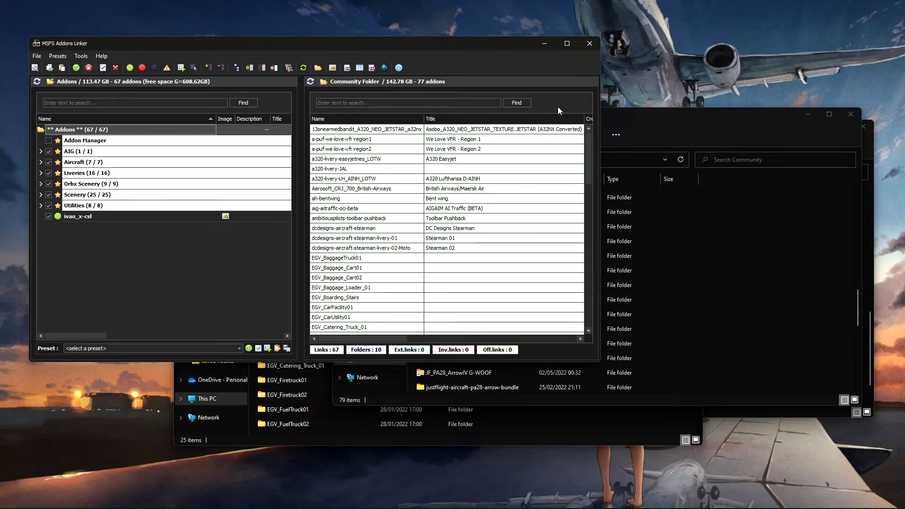
pyautogui.click(644, 115)
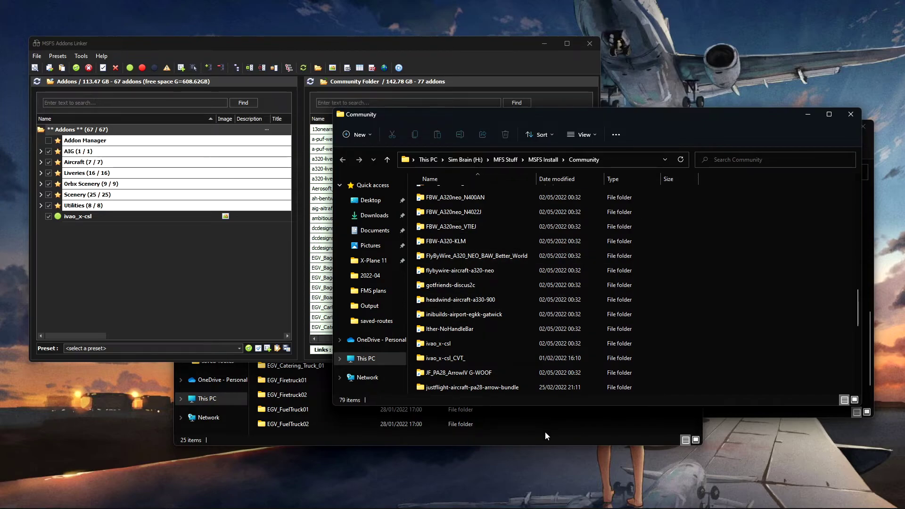
# - Move the Community folder window up-left and scroll through its addon list
pyautogui.moveTo(627, 116); pyautogui.dragTo(382, 49)
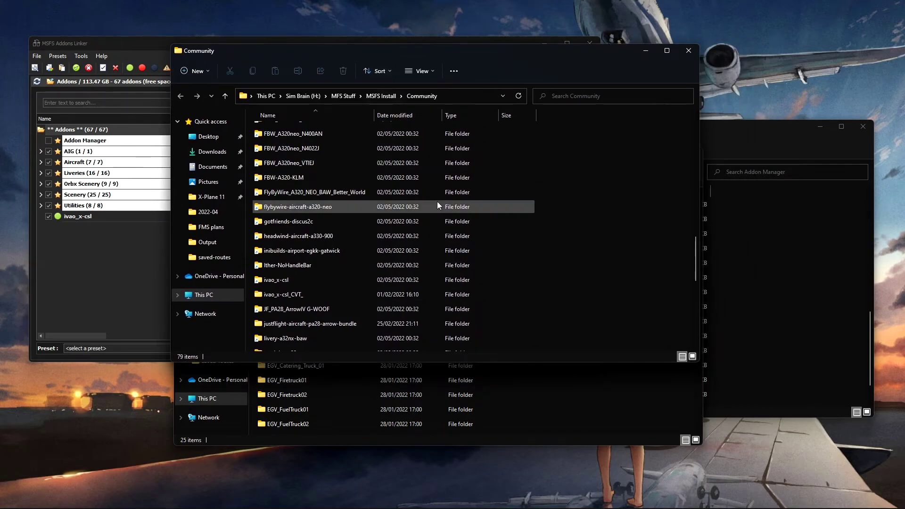
pyautogui.moveTo(683, 253); pyautogui.dragTo(678, 134)
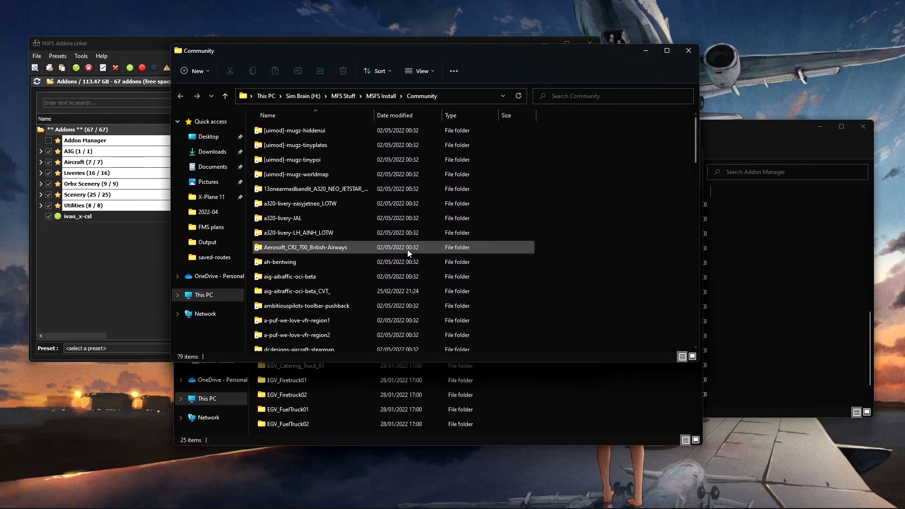
pyautogui.scroll(-3, 407, 250)
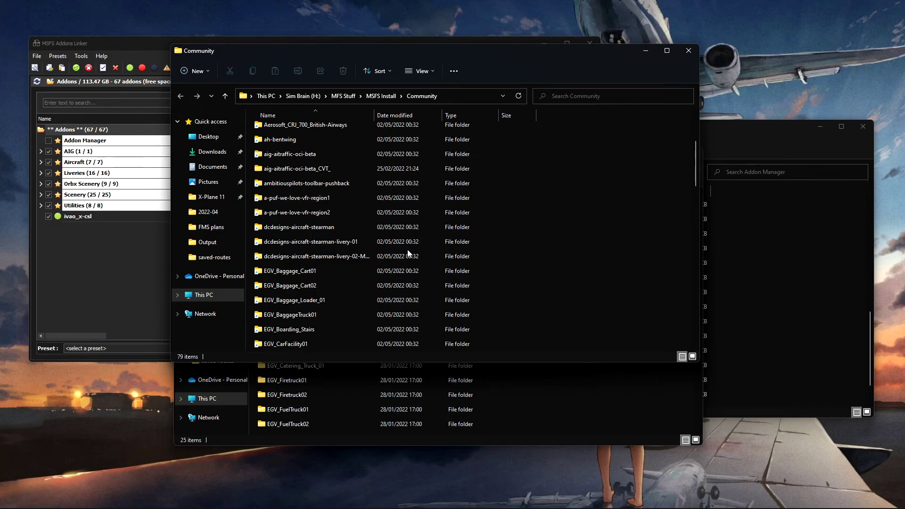
pyautogui.scroll(-7, 409, 253)
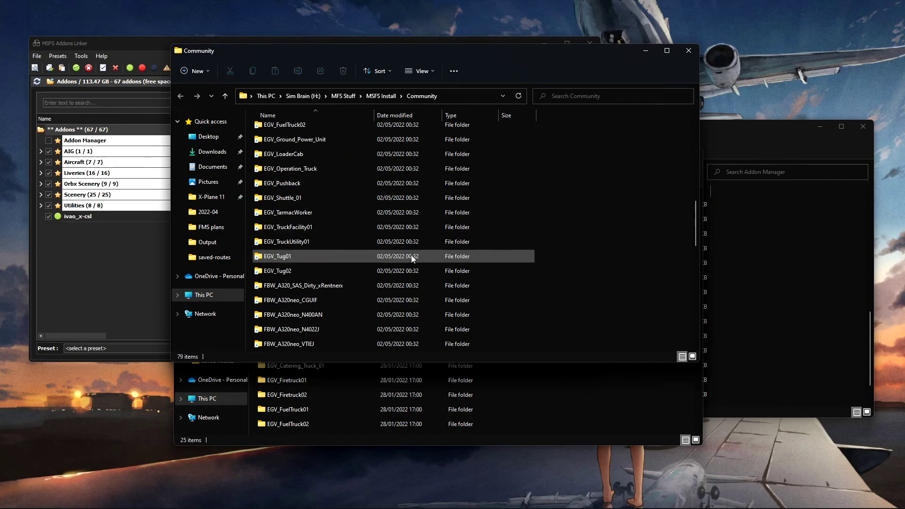
pyautogui.scroll(1, 412, 256)
# - From the Addon Manager window, go up to the Addons folder with its eight categories
pyautogui.click(576, 405)
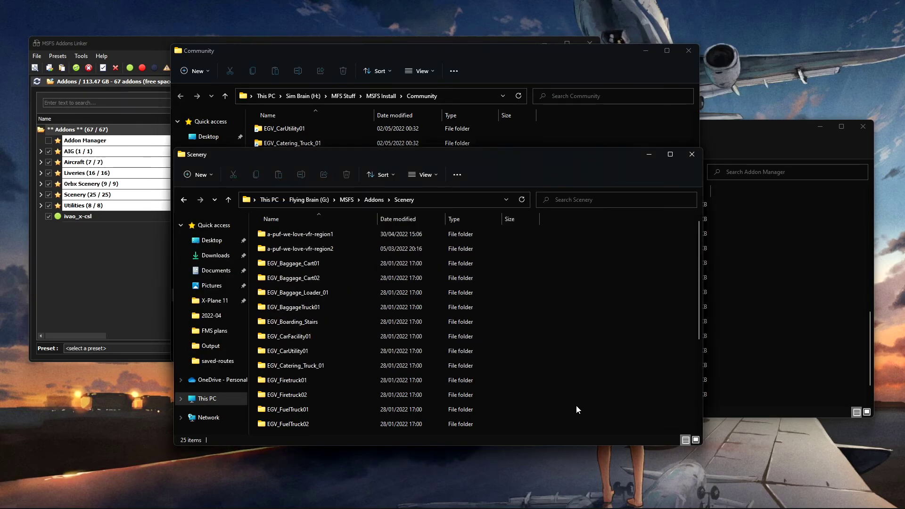
pyautogui.click(749, 335)
pyautogui.hotkey('alt', 'Up')
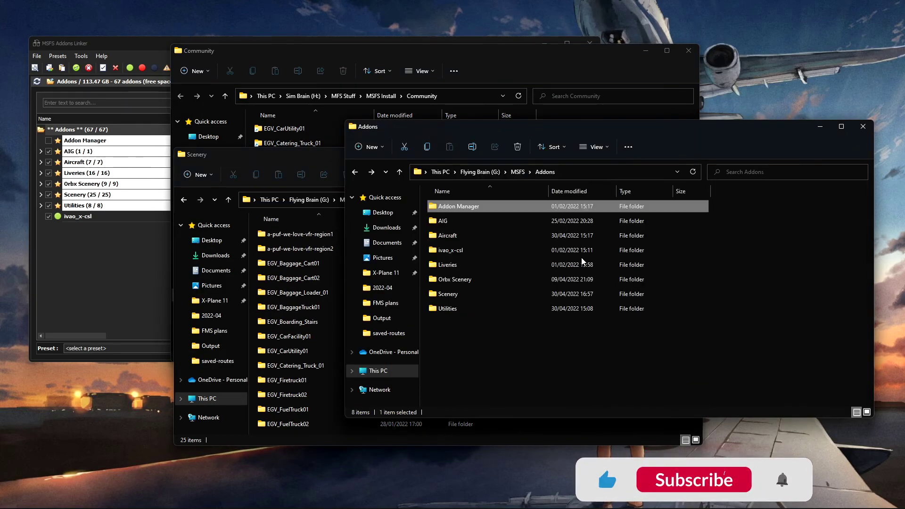